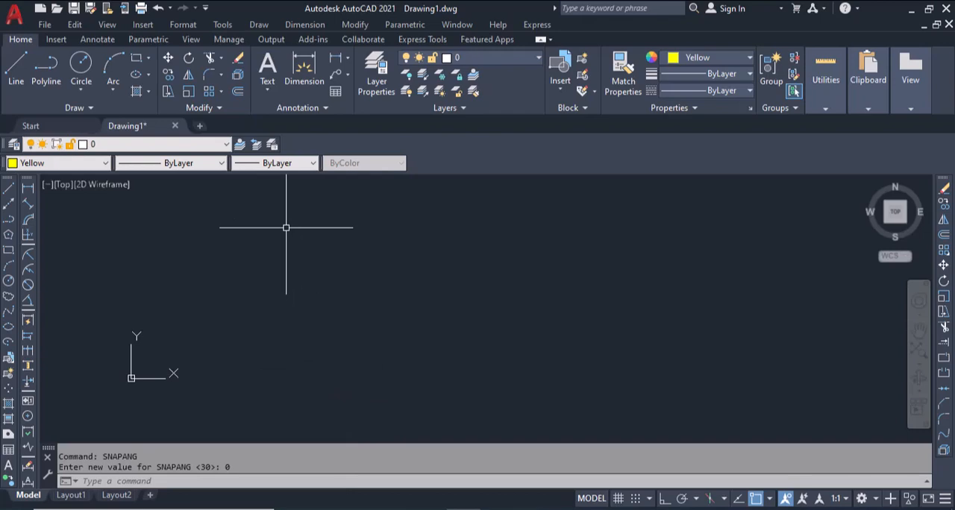
# Step: Load the DrawGridV1-1 AutoLISP application from the lsp folder and close the application loader
pyautogui.write('AP')
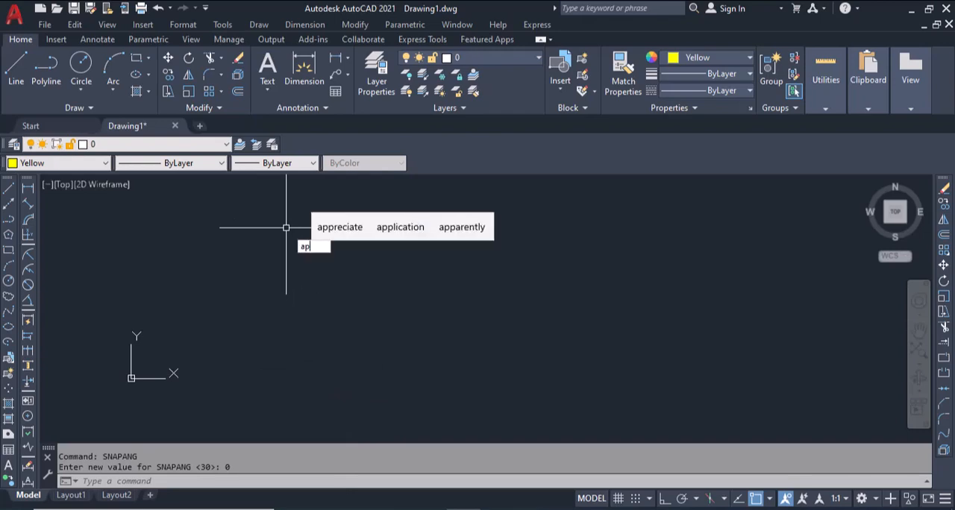
pyautogui.press('Return')
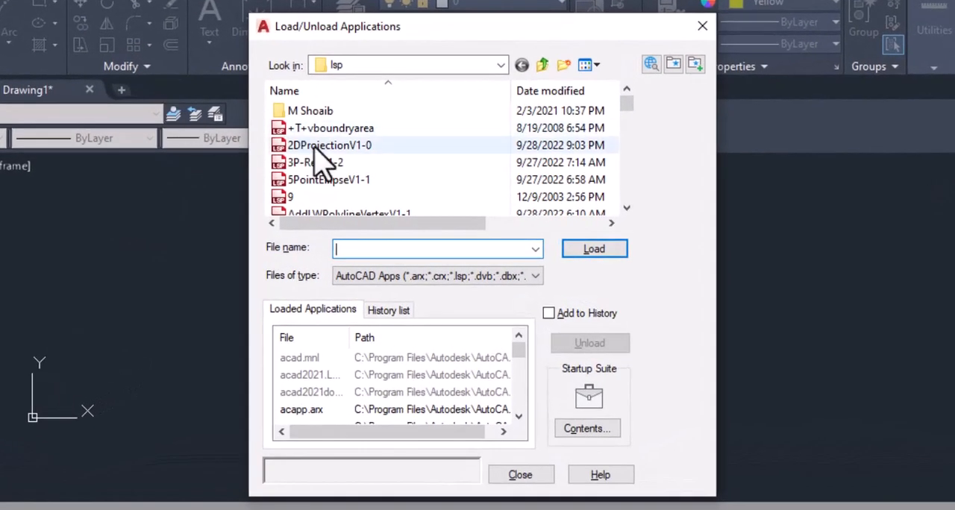
pyautogui.click(343, 165)
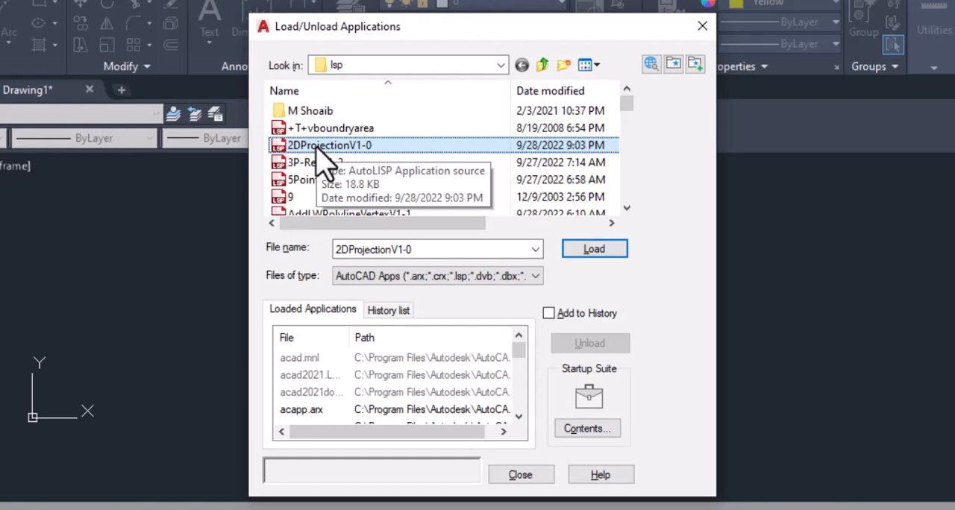
pyautogui.press('d')
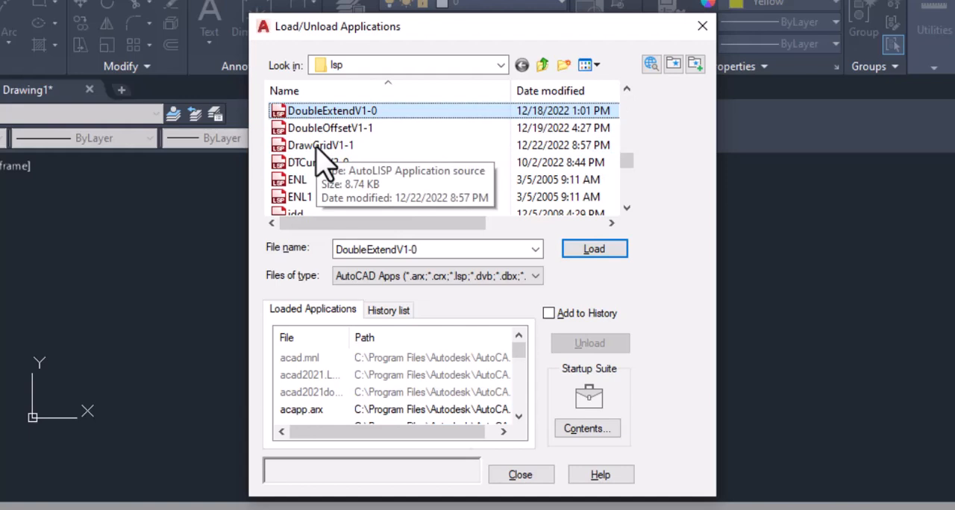
pyautogui.click(324, 150)
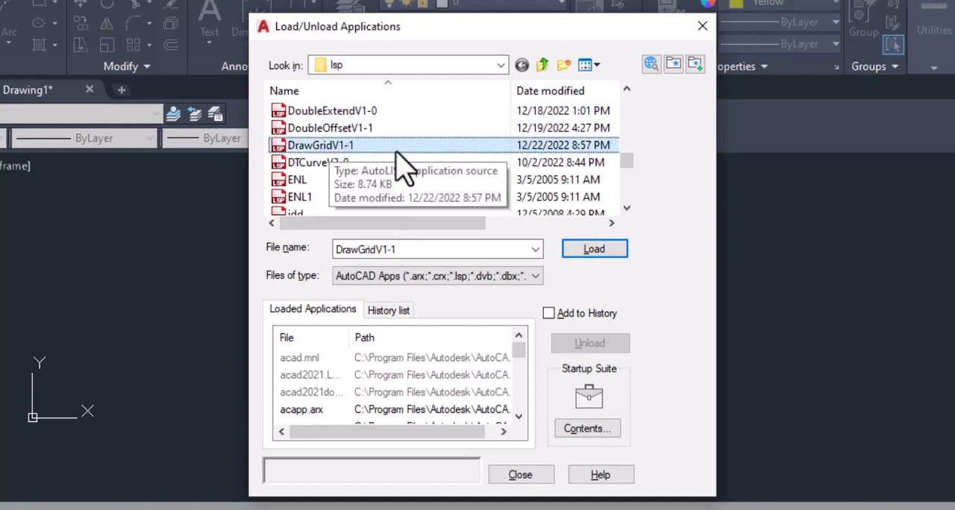
pyautogui.click(594, 251)
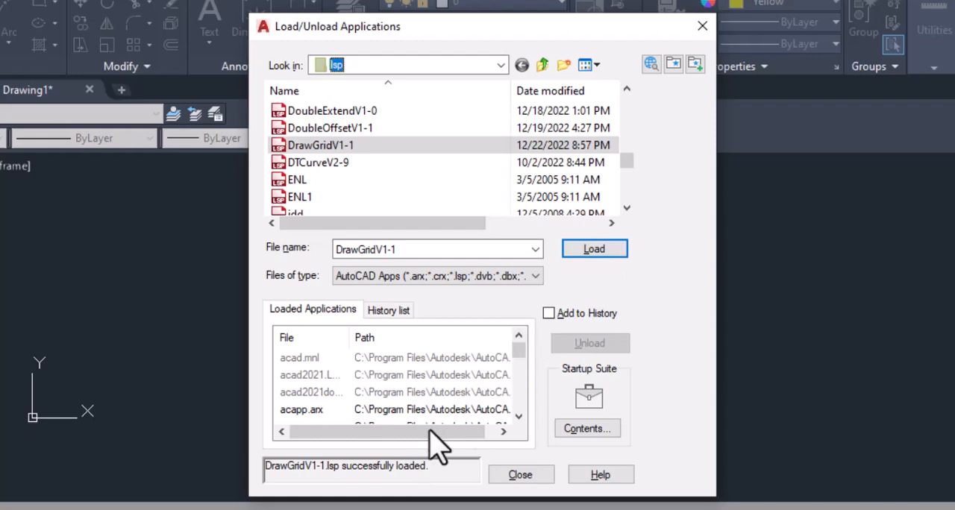
pyautogui.click(521, 475)
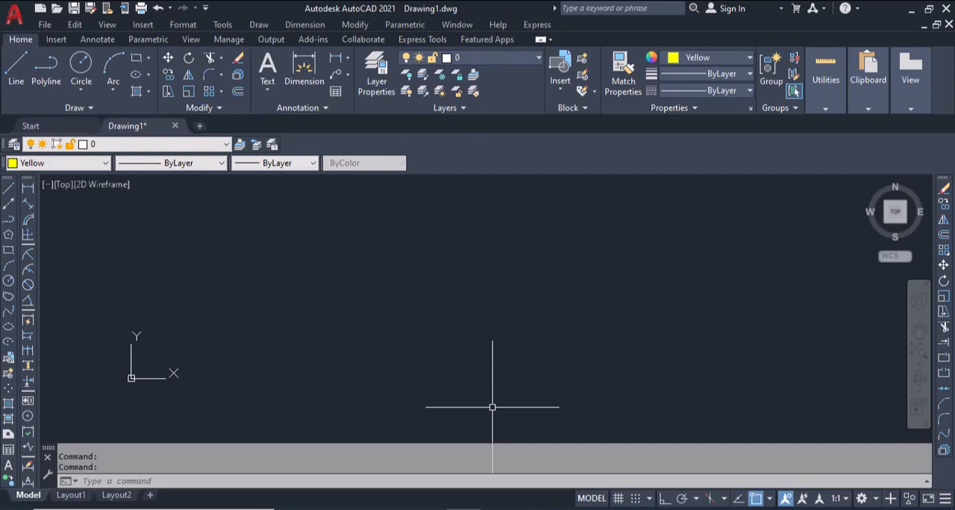
# Step: Draw a grid of 5 rows and 5 columns with DGRID, right of the UCS origin, spanning about 155 units diagonally at 39°
pyautogui.click(200, 482)
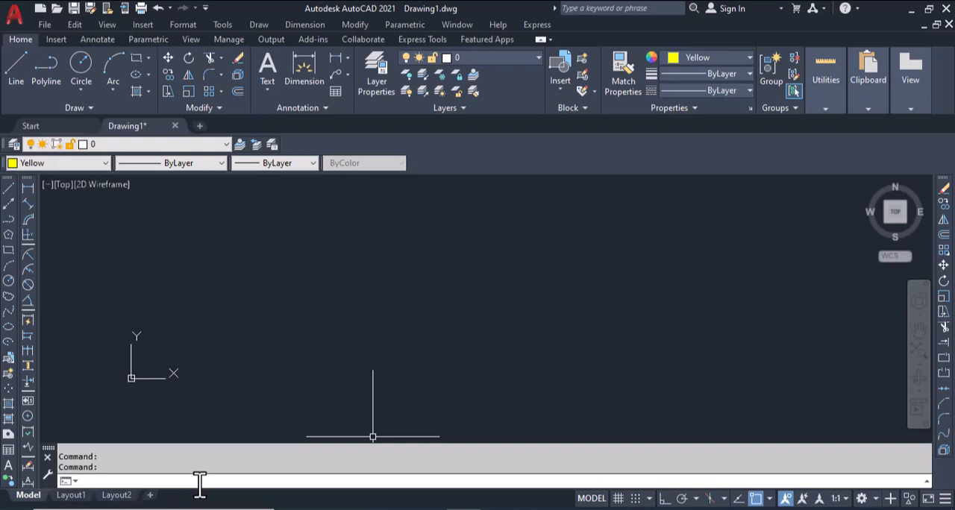
pyautogui.write('D')
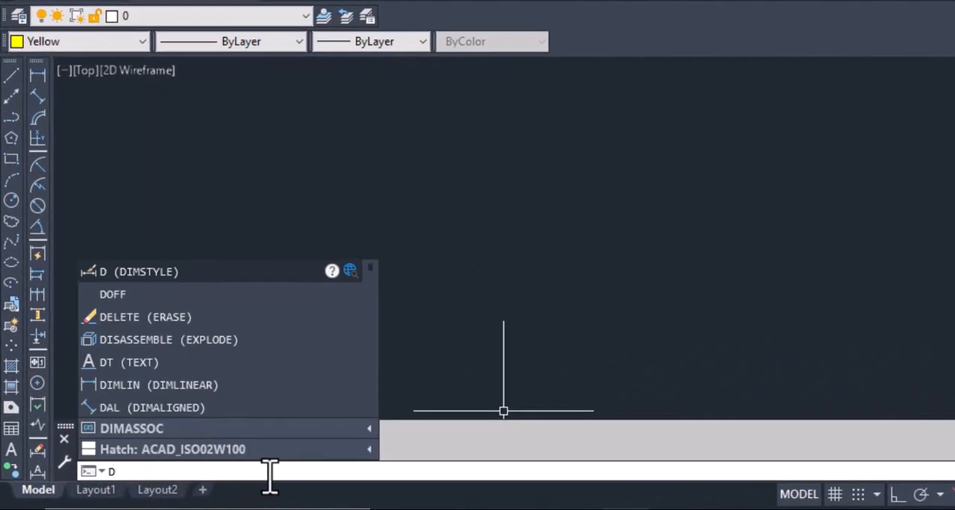
pyautogui.write('GR')
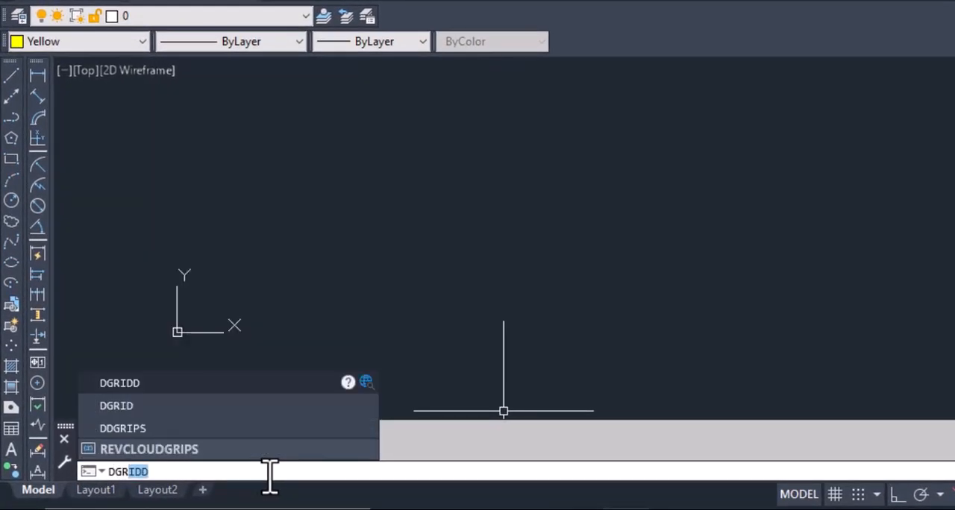
pyautogui.write('IDD')
pyautogui.press('BackSpace')
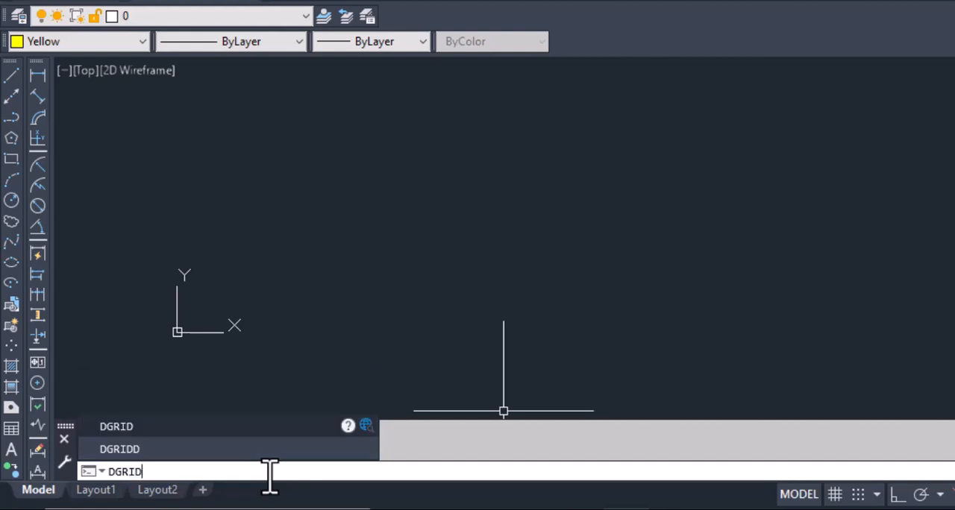
pyautogui.press('Return')
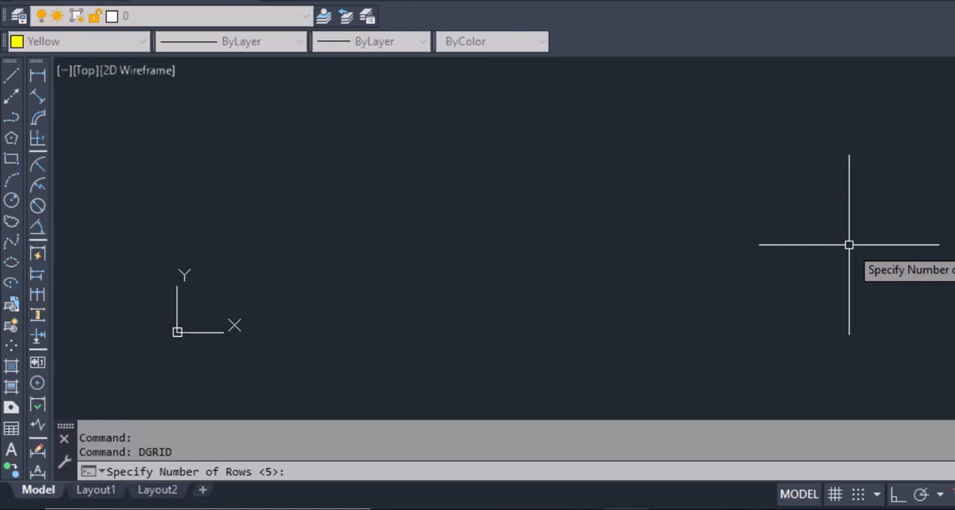
pyautogui.press('Return')
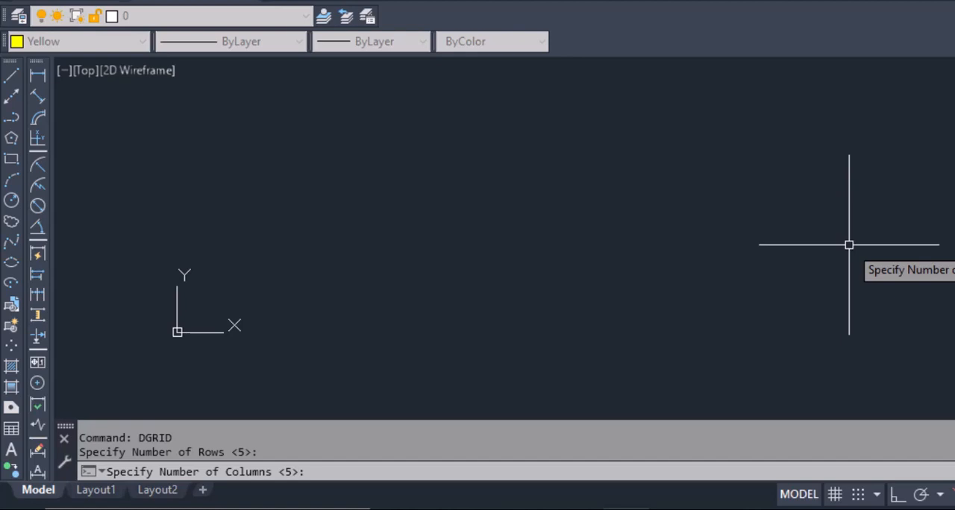
pyautogui.press('Return')
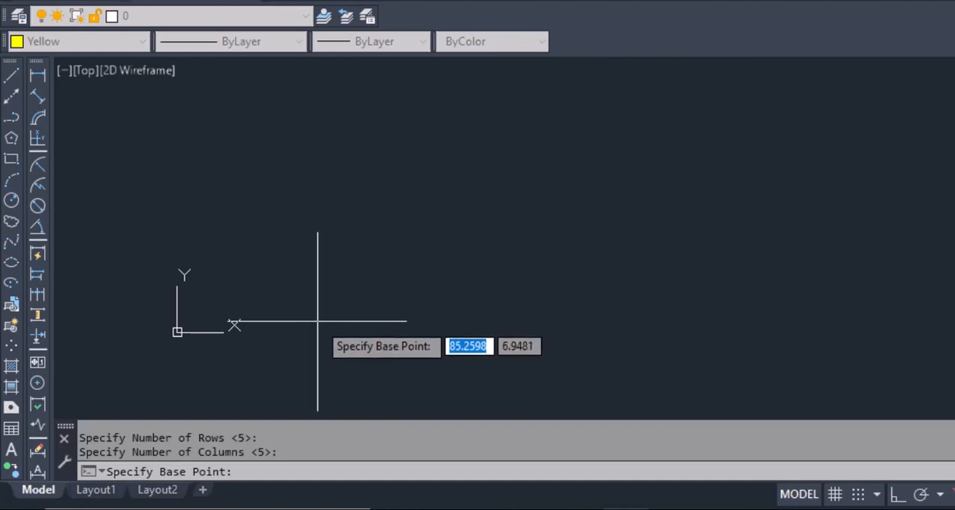
pyautogui.scroll(-1, 318, 322)
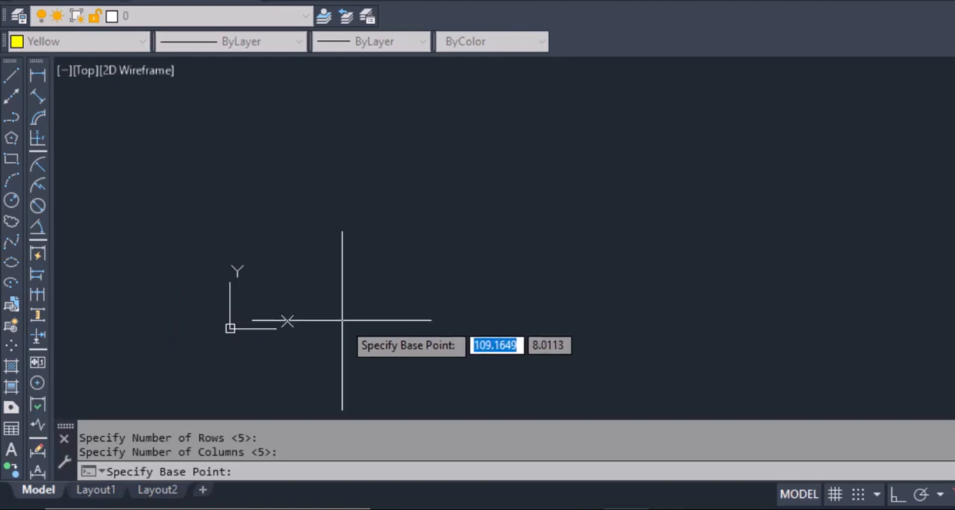
pyautogui.click(346, 321)
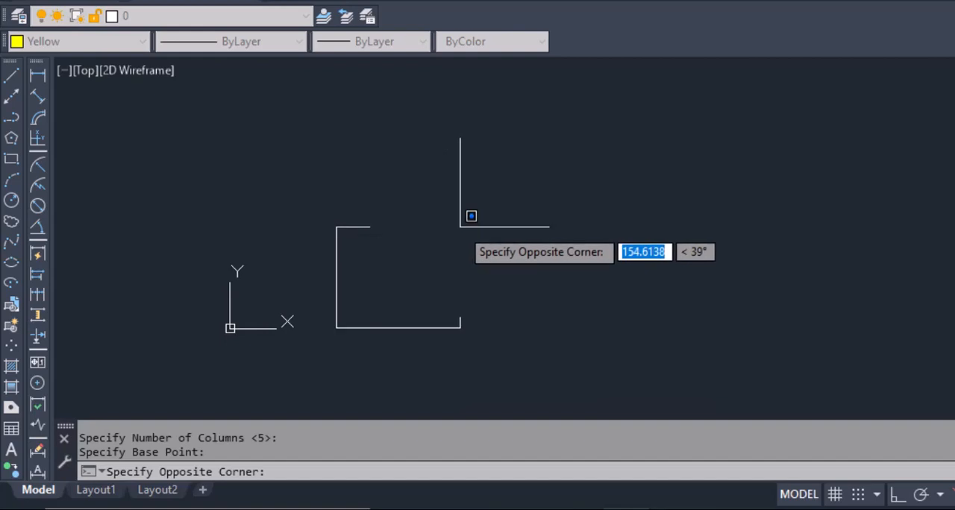
pyautogui.click(460, 224)
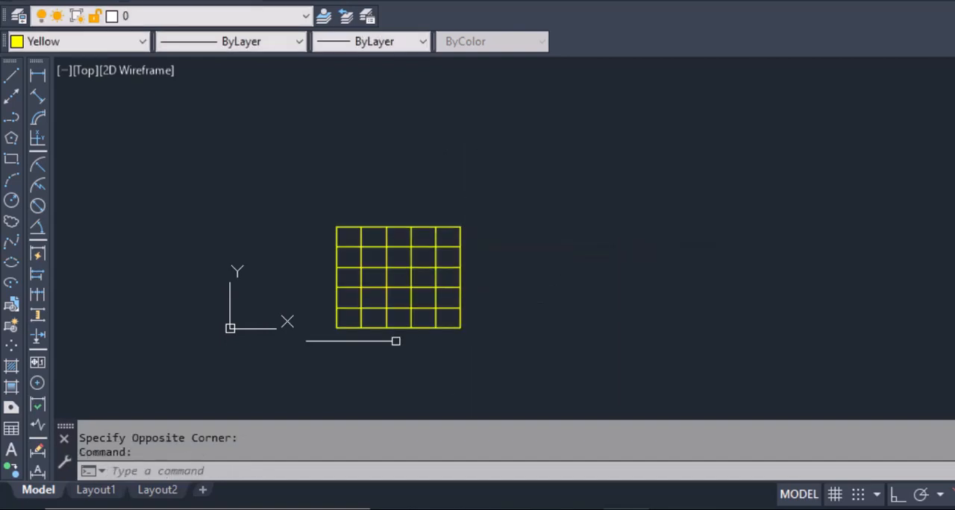
pyautogui.scroll(5, 331, 348)
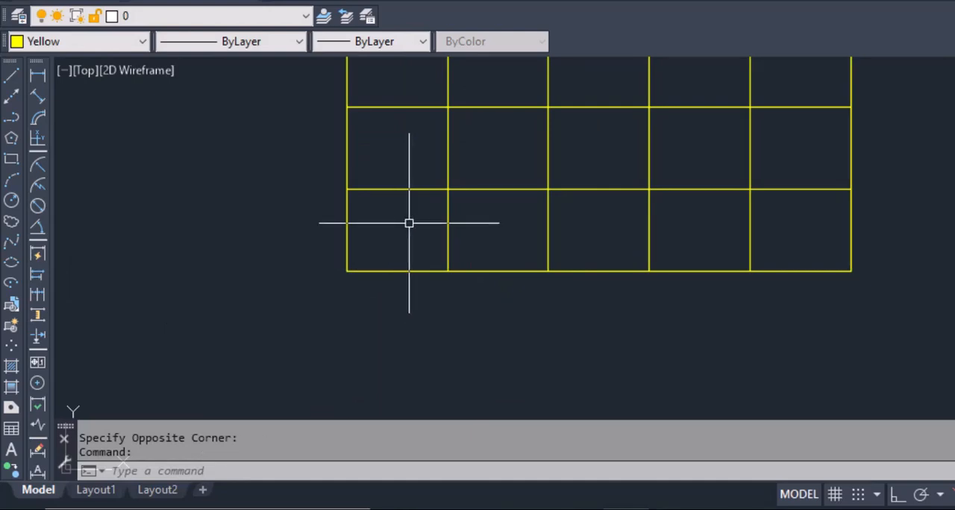
pyautogui.scroll(-6, 409, 224)
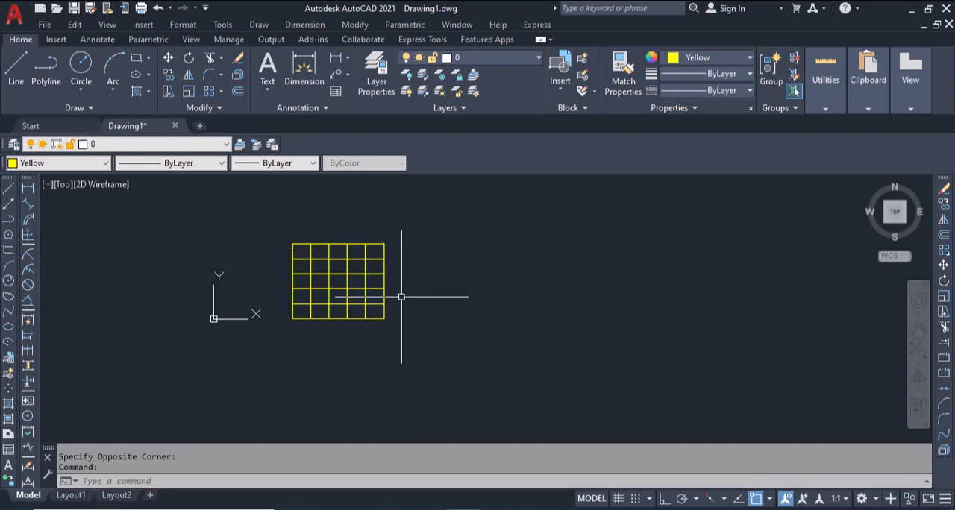
# Step: Draw a second grid of 6 rows and 6 columns with DGRIDD, to the right of the first grid
pyautogui.click(196, 478)
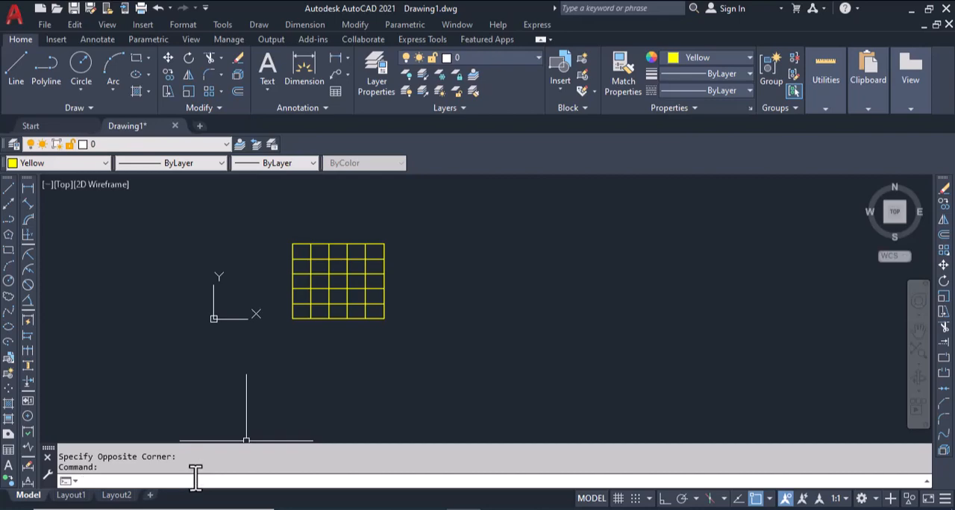
pyautogui.write('dgrid')
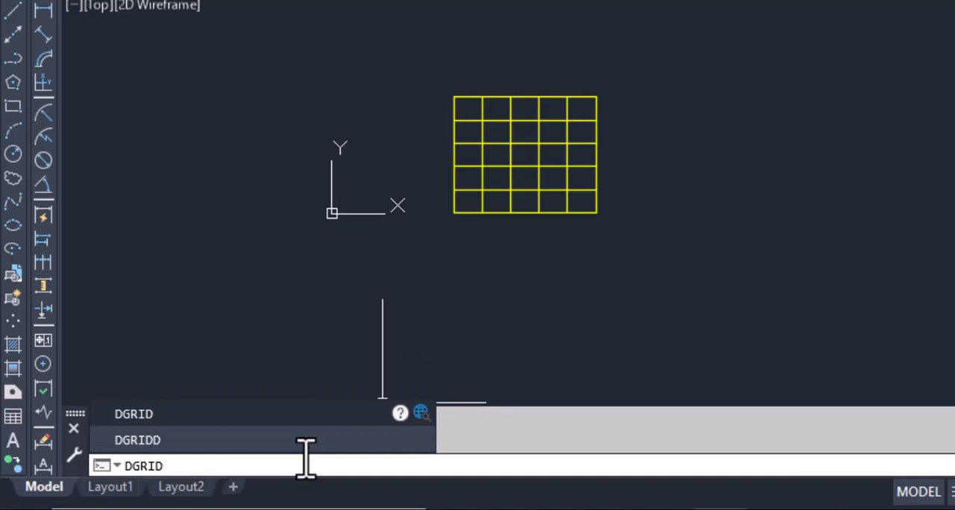
pyautogui.write('d')
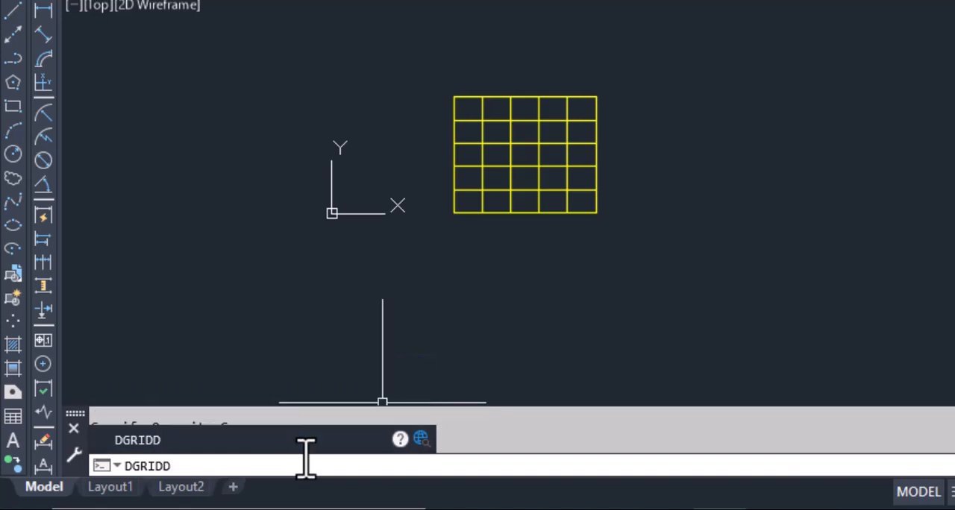
pyautogui.press('Return')
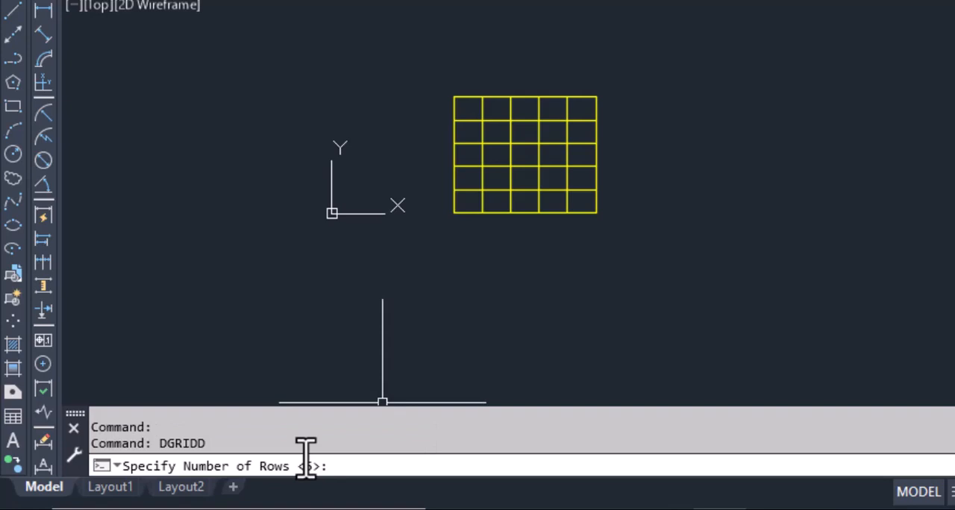
pyautogui.write('6')
pyautogui.press('Return')
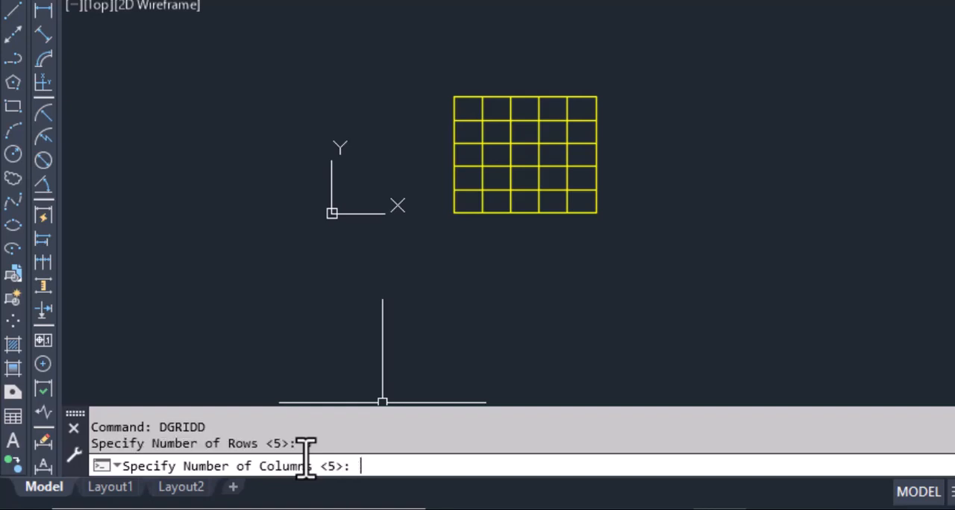
pyautogui.write('6')
pyautogui.press('Return')
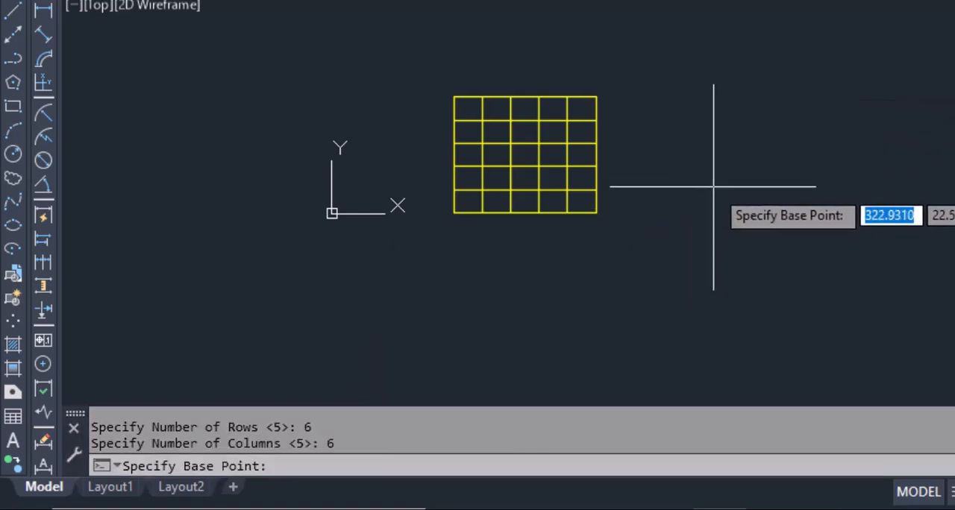
pyautogui.moveTo(714, 187)
pyautogui.mouseDown(button='middle')
pyautogui.moveTo(720, 194)
pyautogui.moveTo(414, 262)
pyautogui.mouseUp(button='middle')
pyautogui.scroll(1, 414, 262)
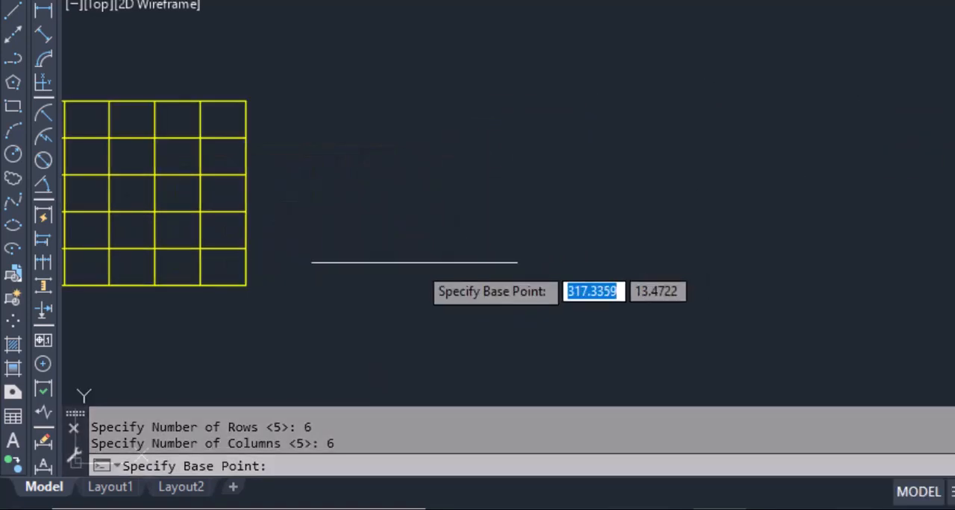
pyautogui.click(348, 292)
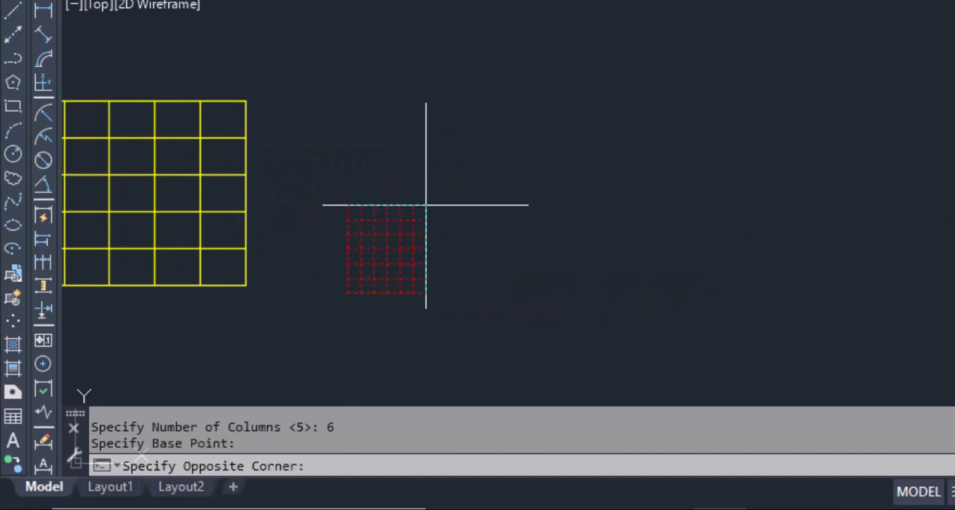
pyautogui.click(597, 91)
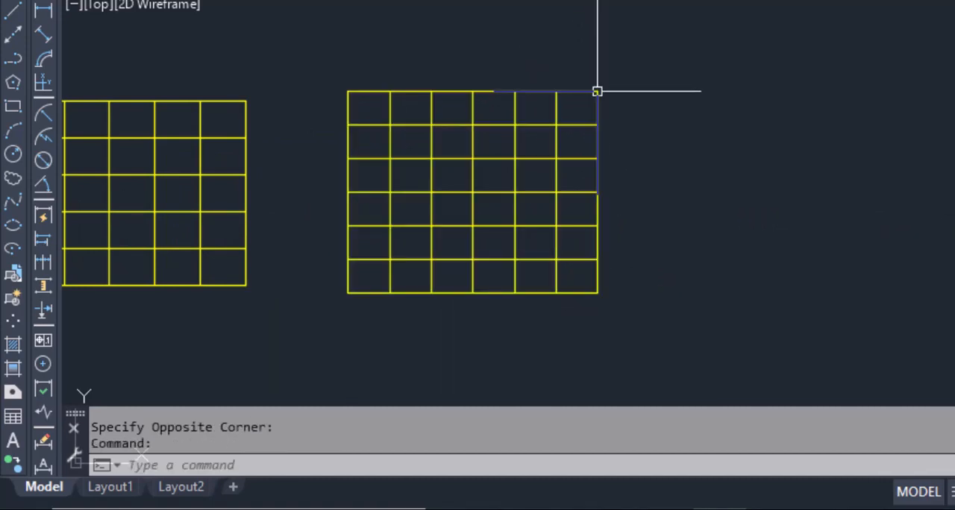